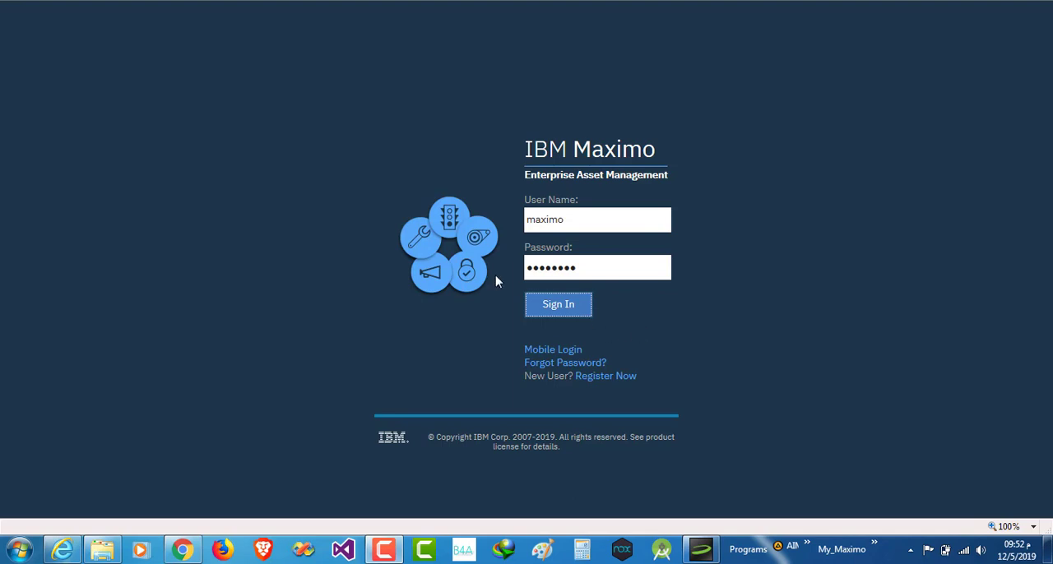
Sign in to Maximo with the prefilled credentials and open the Work Order Tracking application
left_click(559, 309)
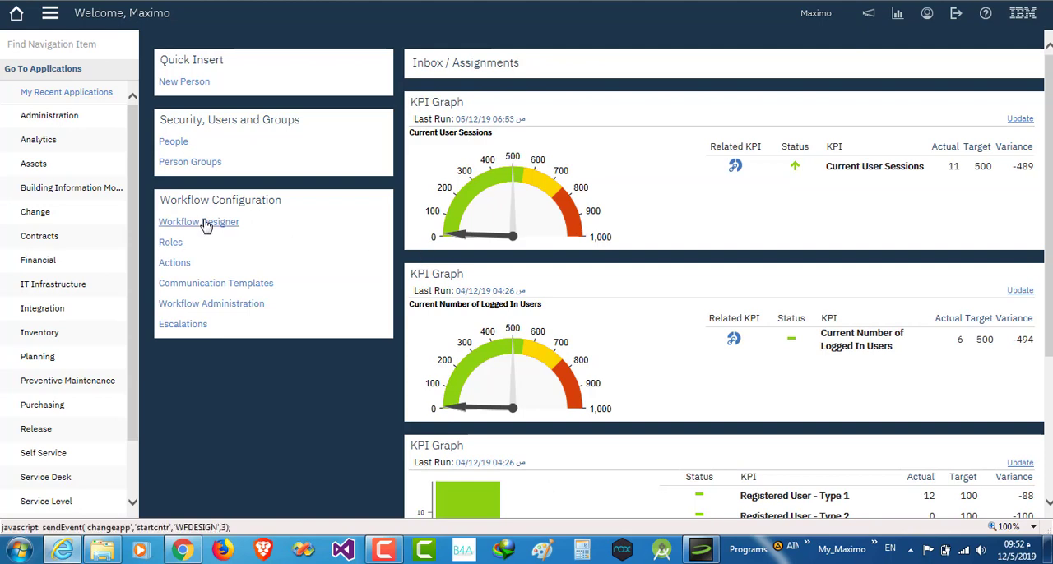
left_click(50, 15)
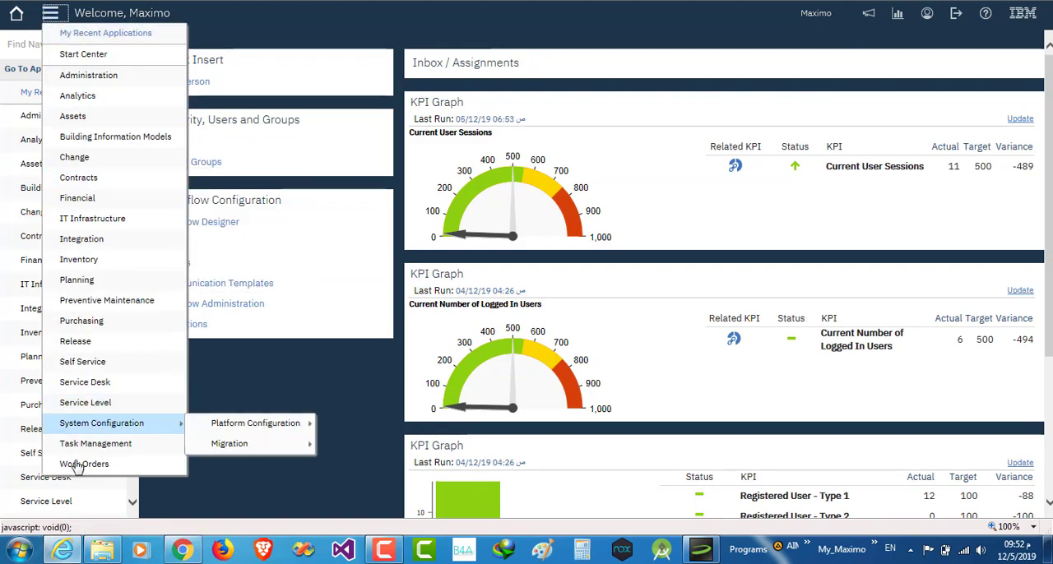
mouse_move(80, 466)
mouse_move(49, 477)
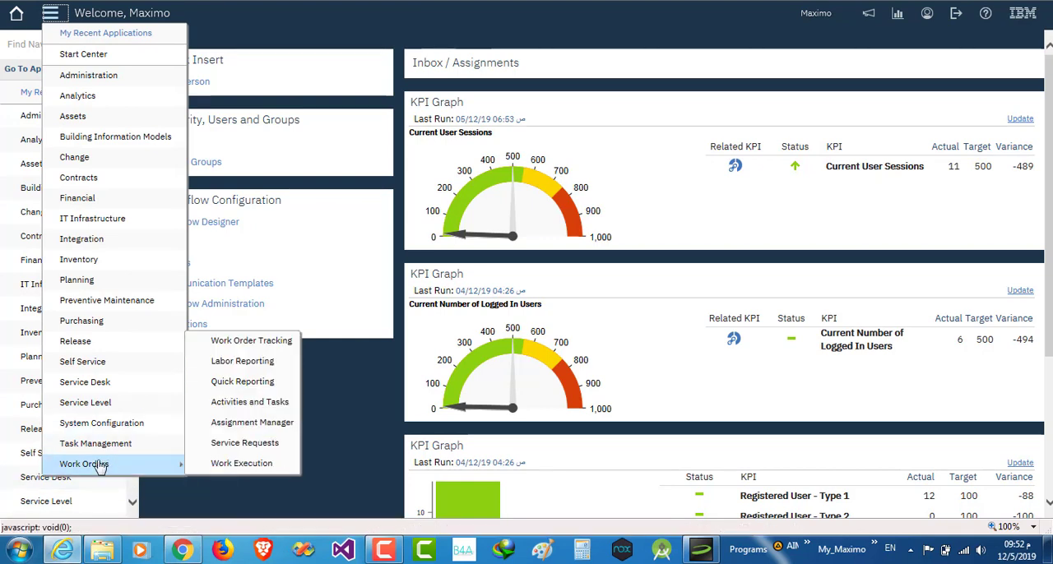
left_click(250, 345)
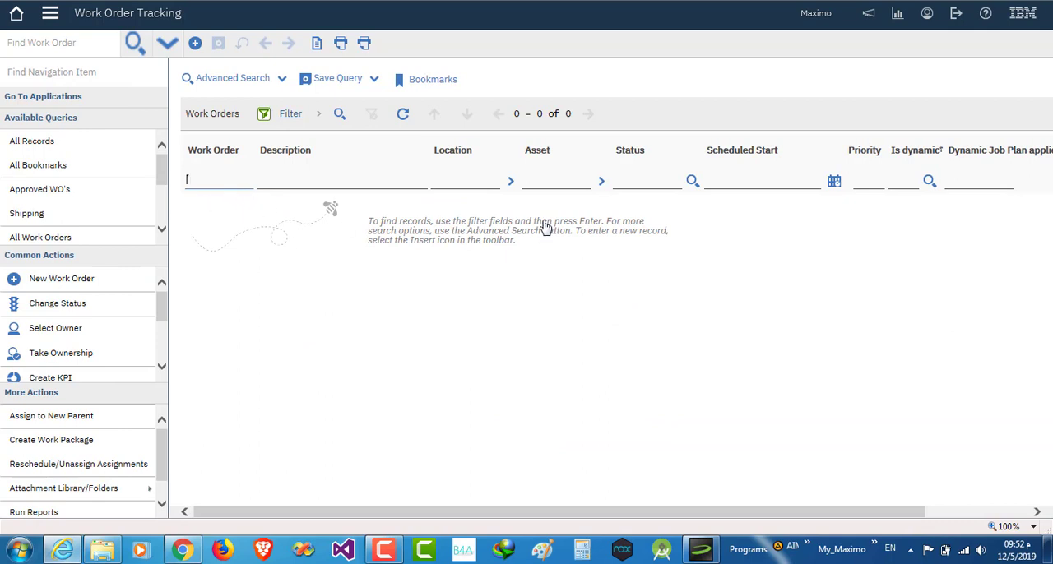
Find the work orders whose work type is CM, Corrective Maintenance, using an advanced search
left_click(232, 78)
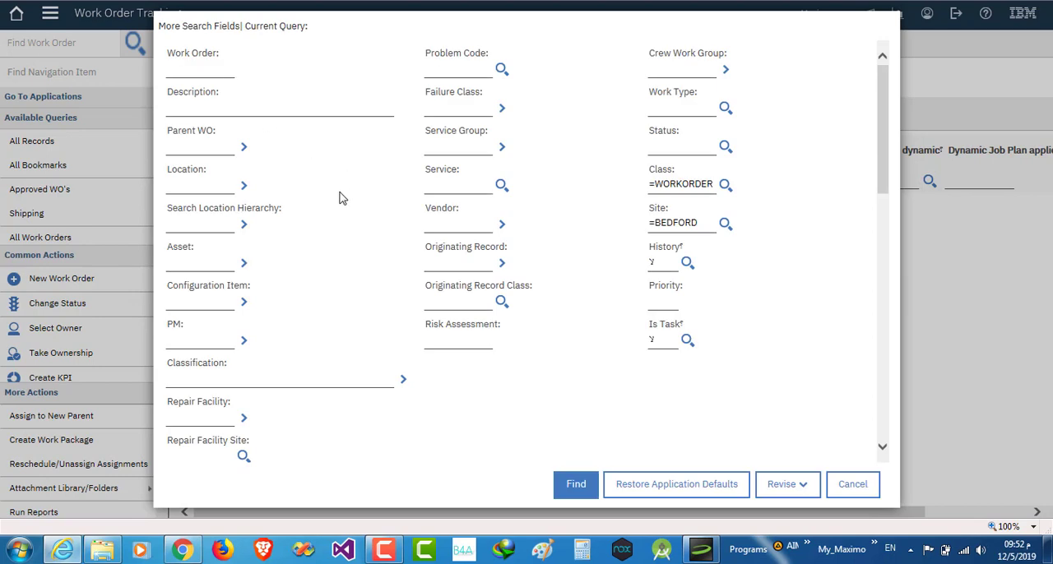
left_click(725, 107)
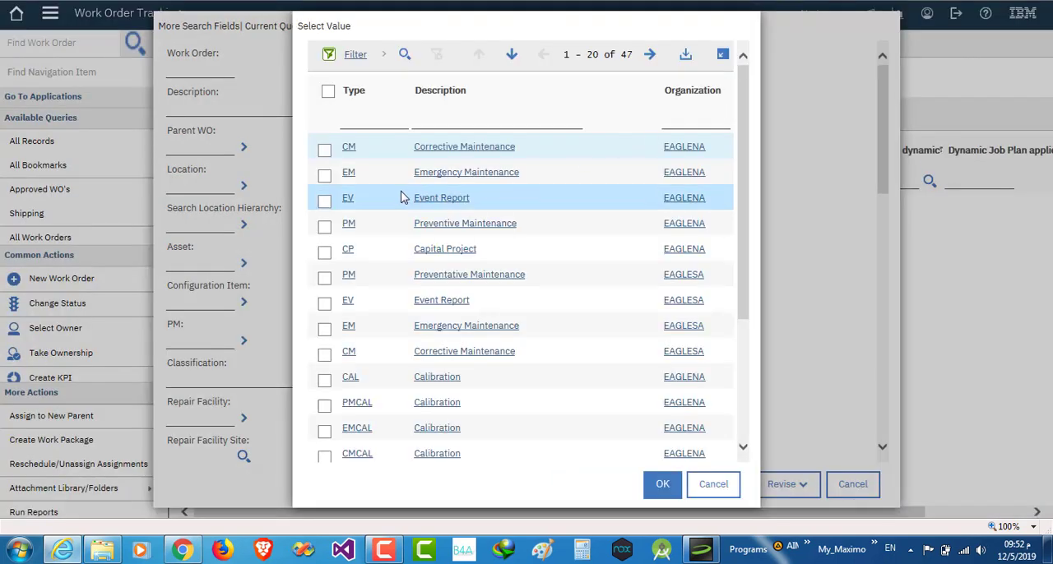
left_click(324, 151)
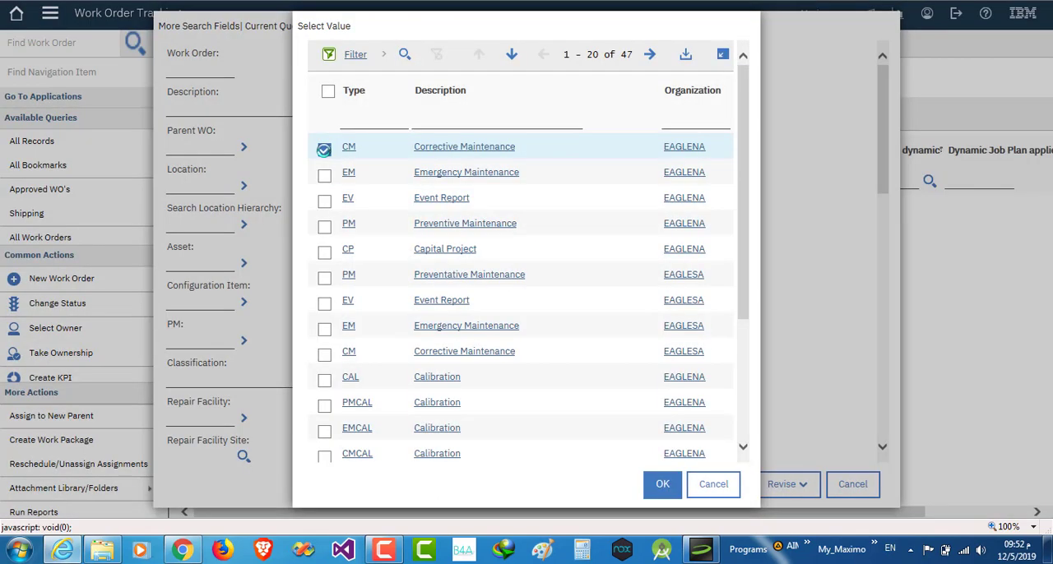
left_click(663, 487)
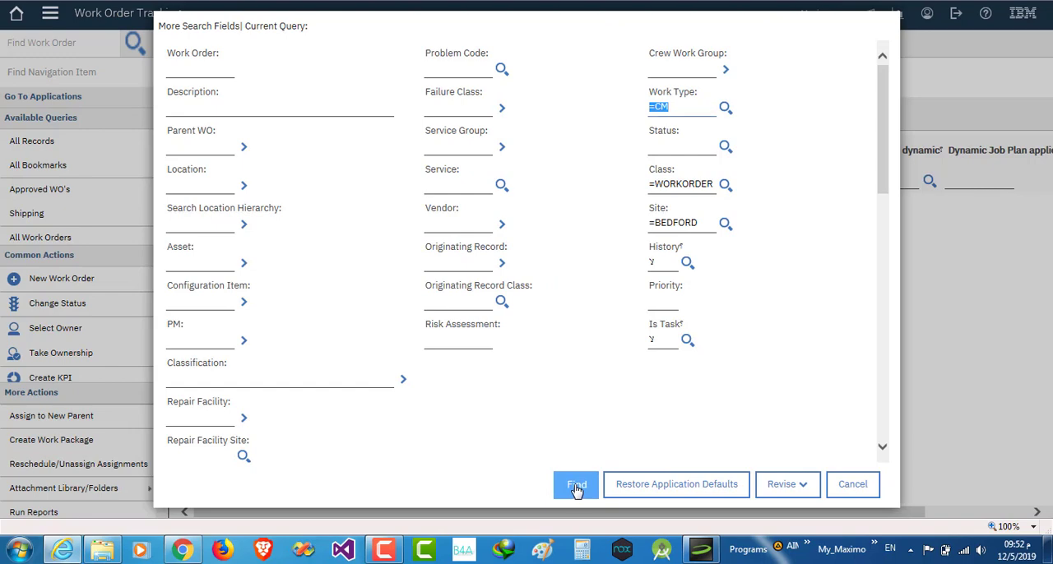
left_click(576, 488)
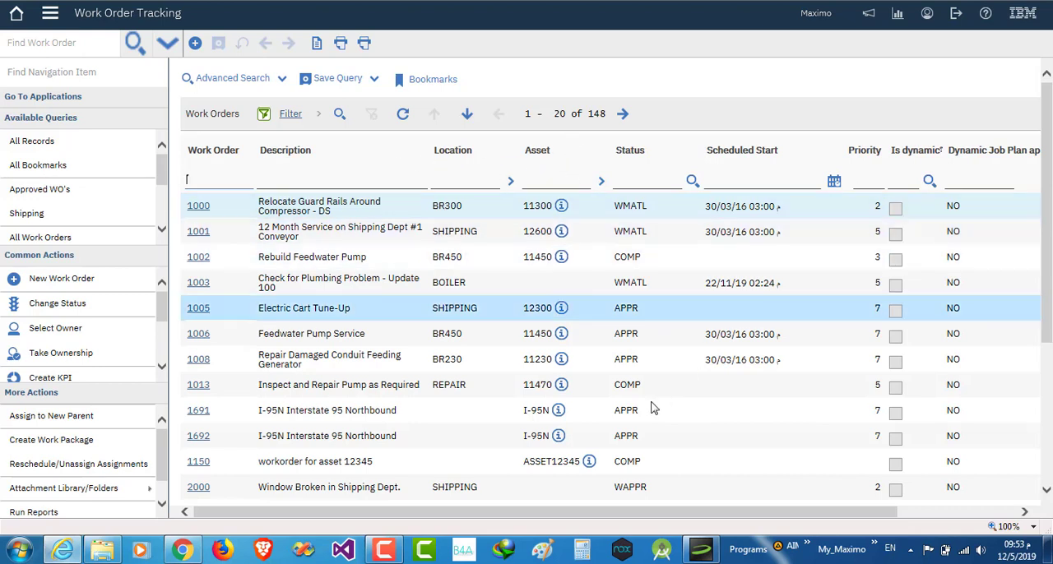
Start saving the current search as a query named "My Favorit CM"
left_click(336, 83)
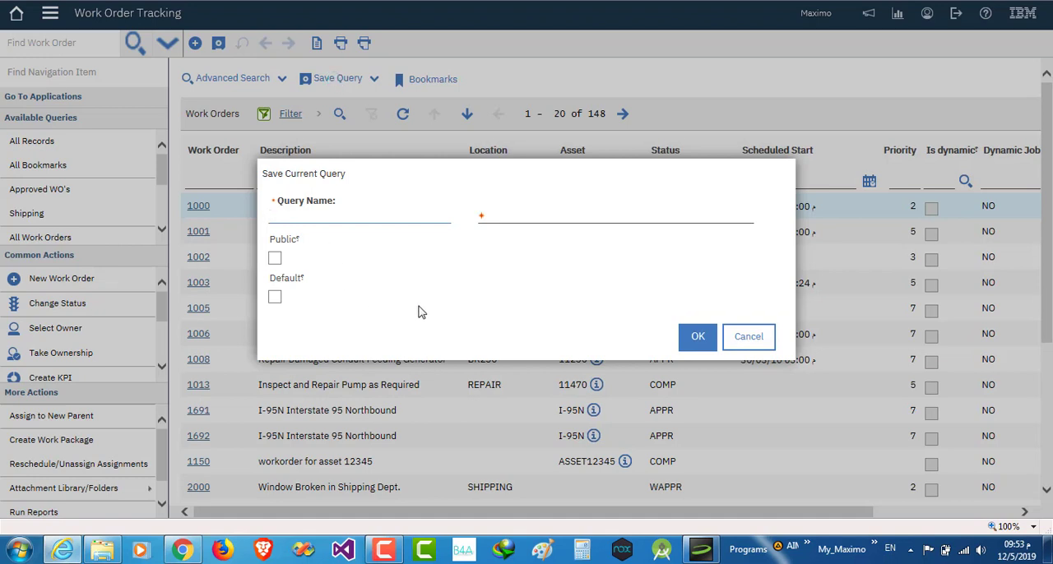
type("My Favorit CM")
Enter "All work orders Have type CM" as the description of the new query
left_click(503, 213)
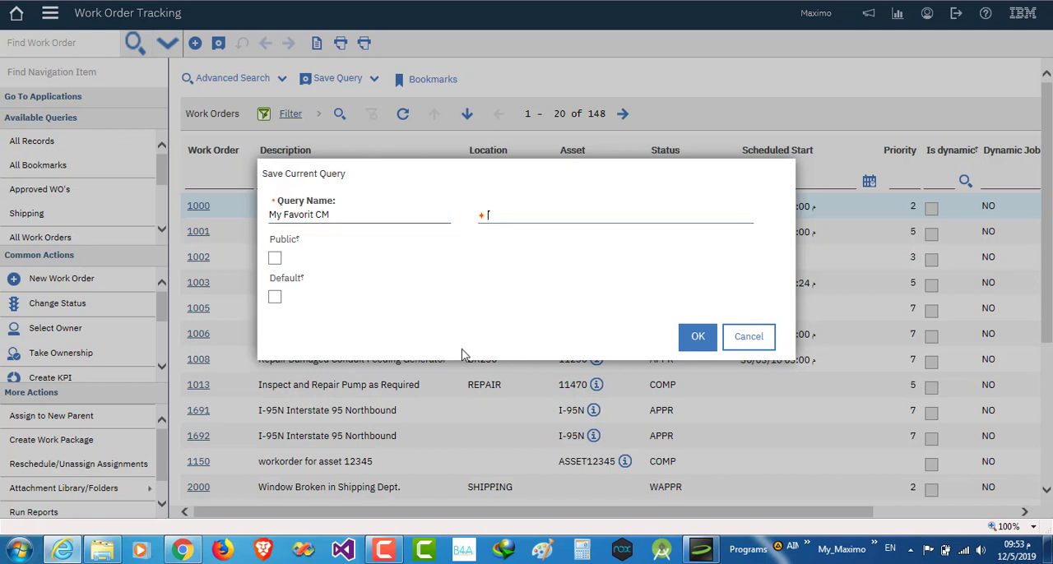
type("All work orders Hav")
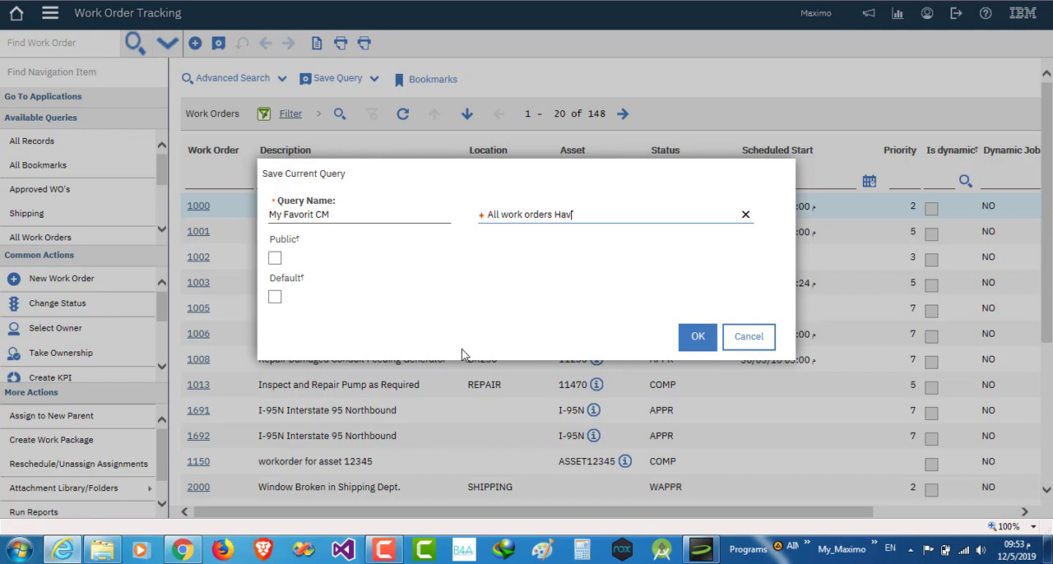
type("e type CM")
Try the Public and Default options, switch both off again, and save the query
left_click(275, 260)
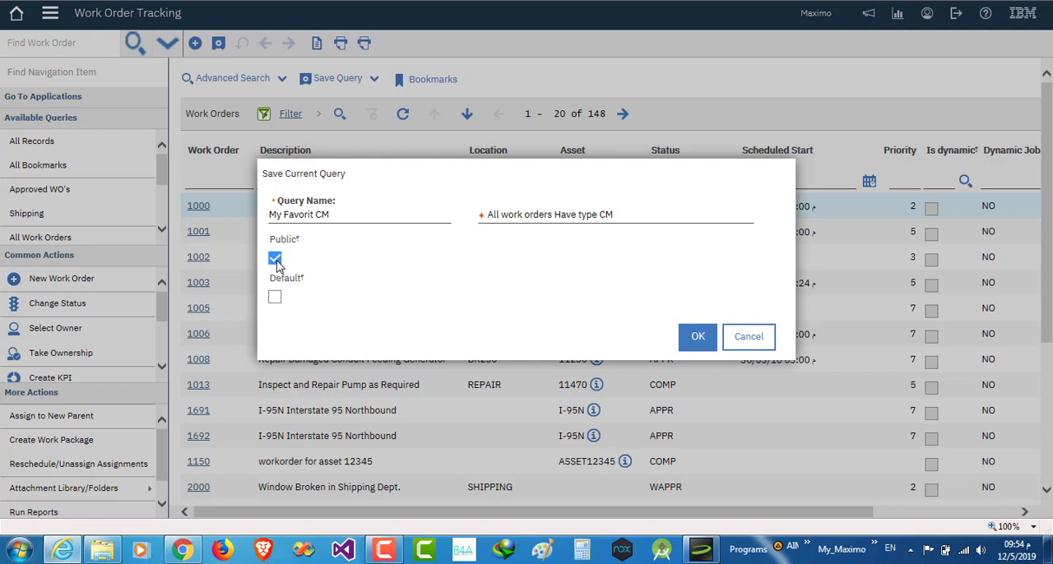
left_click(276, 260)
left_click(276, 301)
left_click(274, 300)
left_click(692, 343)
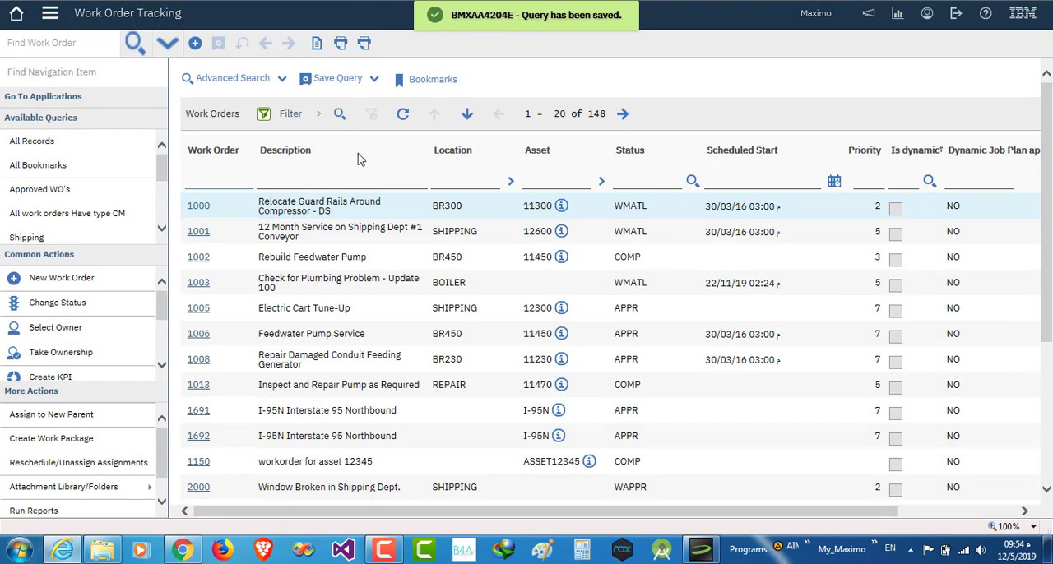
Return to the Start Center and reopen the Work Order Tracking application
left_click(17, 18)
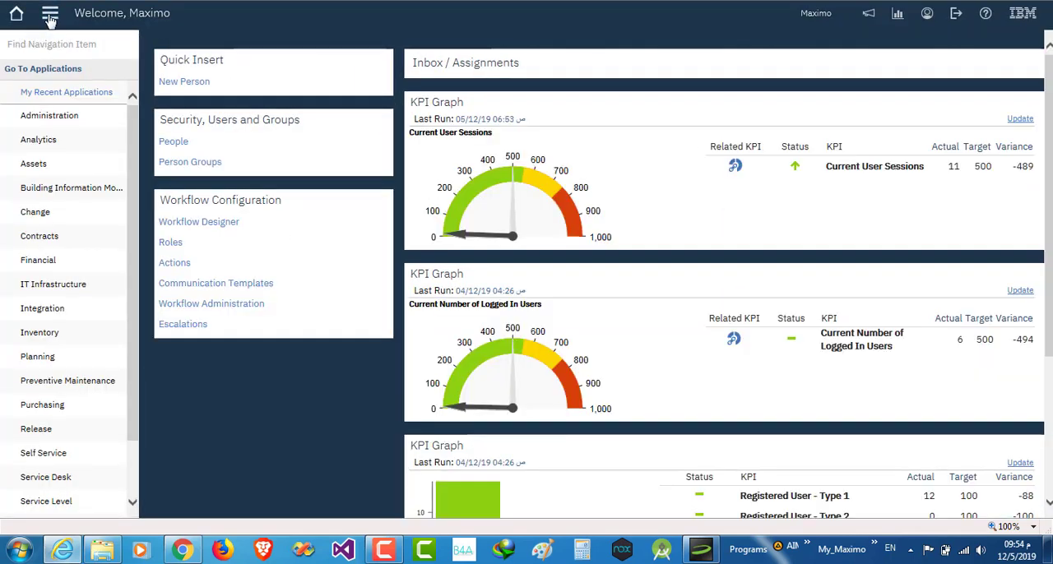
left_click(50, 16)
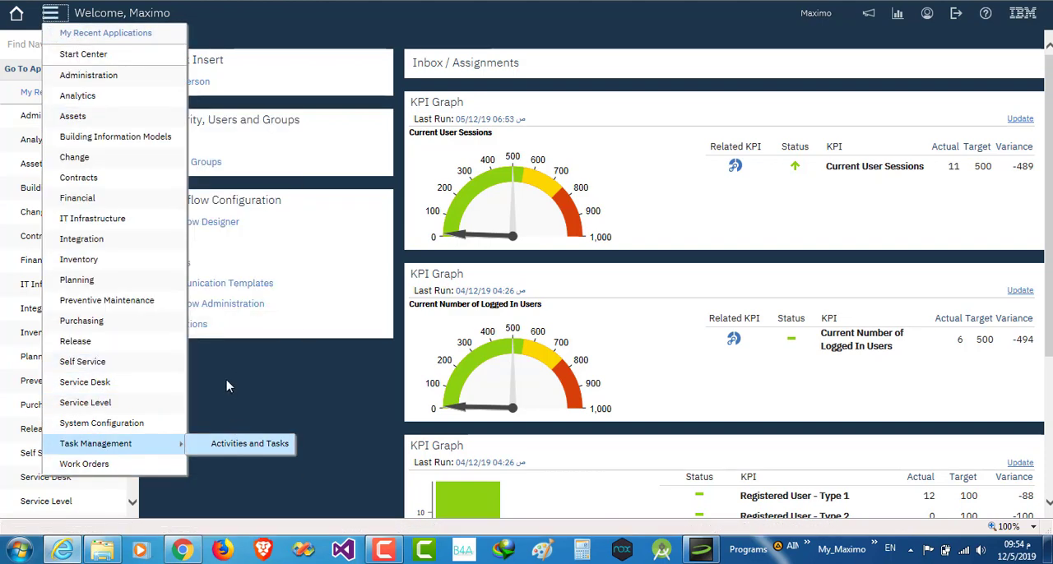
mouse_move(166, 462)
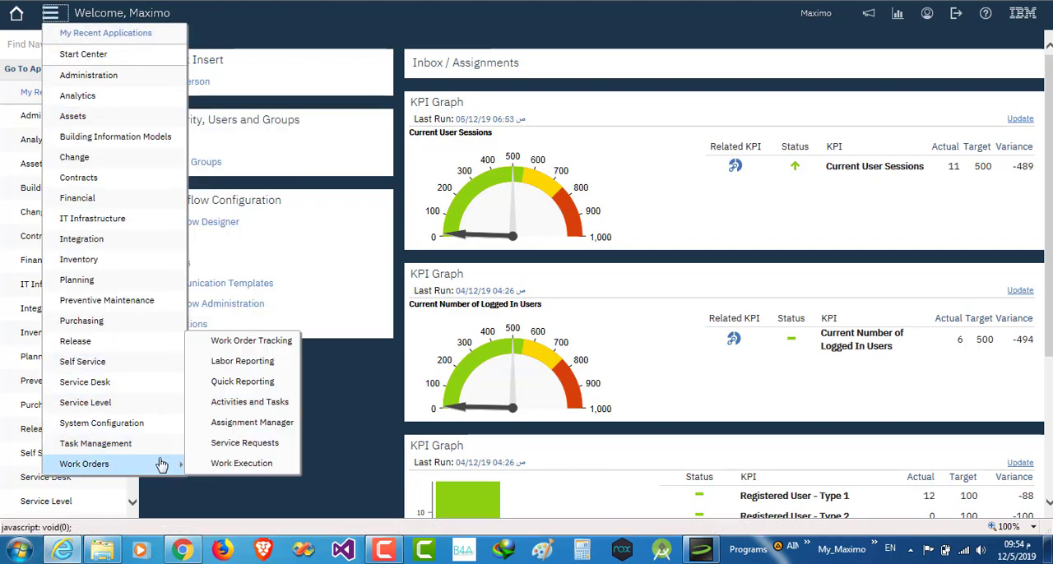
left_click(260, 343)
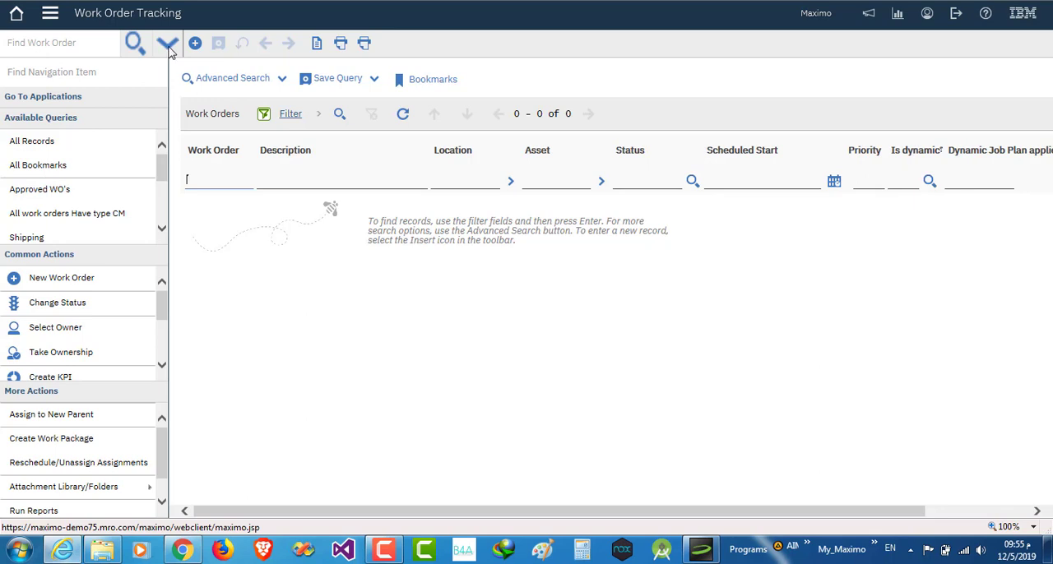
Look through the available queries and run the saved query "All work orders Have type CM"
left_click(169, 49)
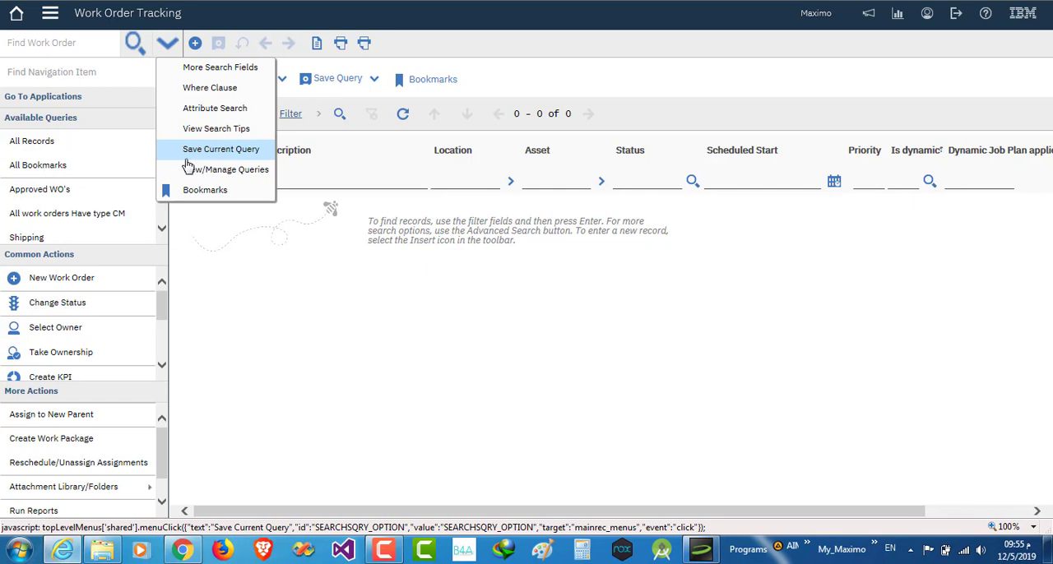
left_click(162, 231)
left_click(162, 231)
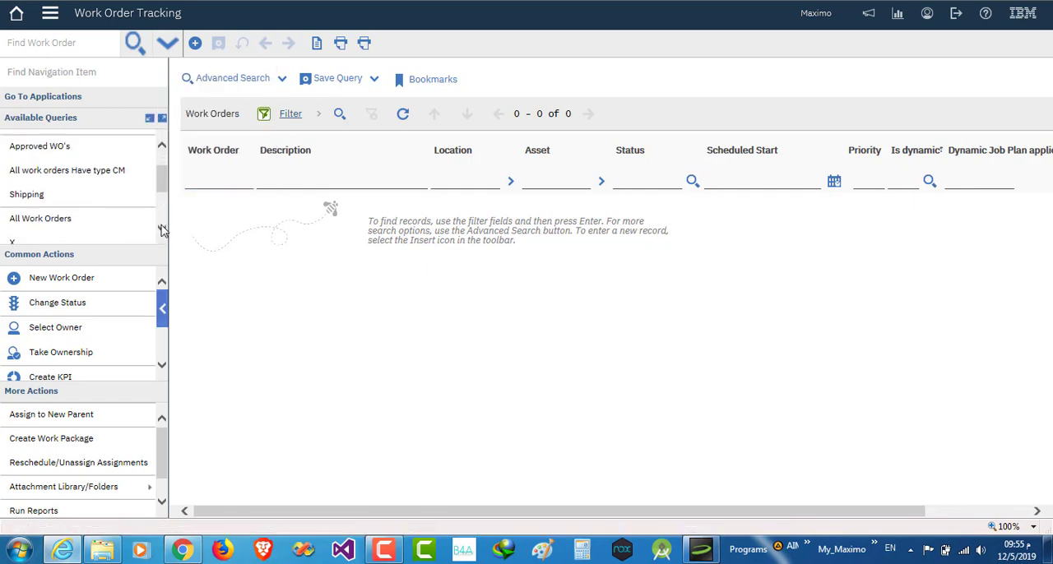
left_click(162, 231)
left_click(162, 231)
left_click(162, 232)
left_click(162, 231)
left_click(162, 231)
left_click(162, 231)
left_click(162, 231)
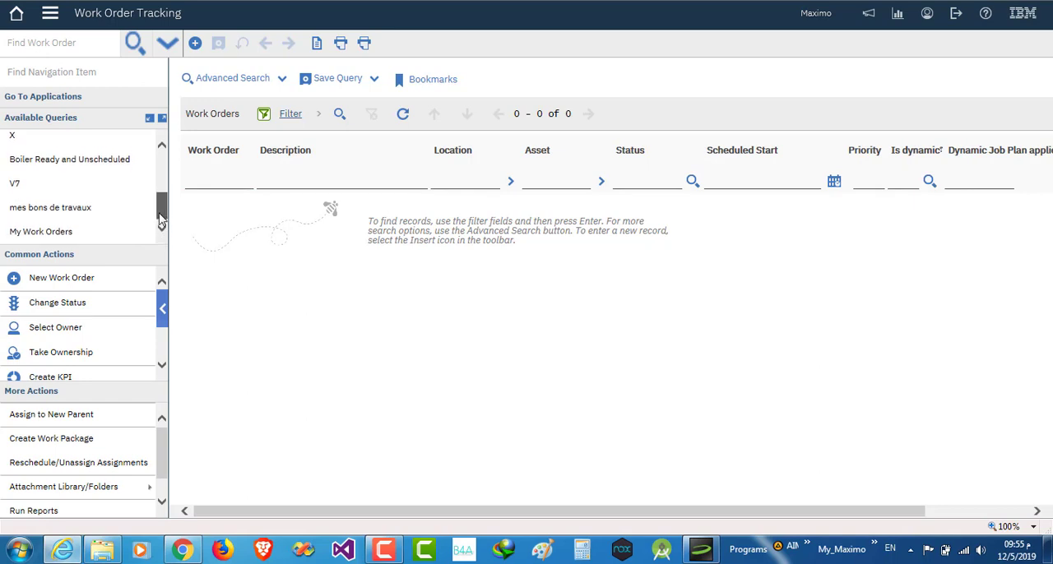
left_click_drag(161, 220, 161, 175)
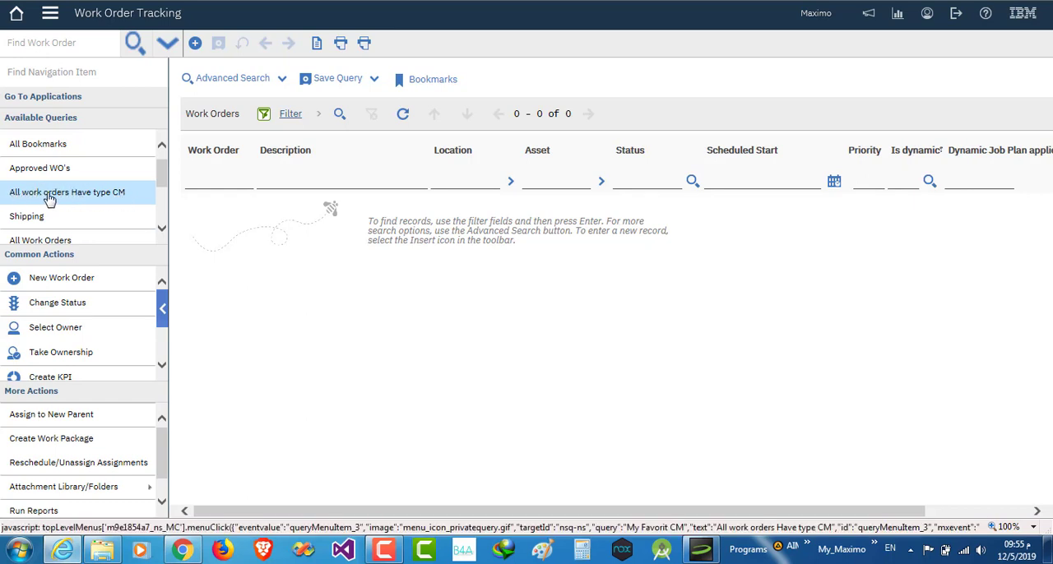
left_click(91, 196)
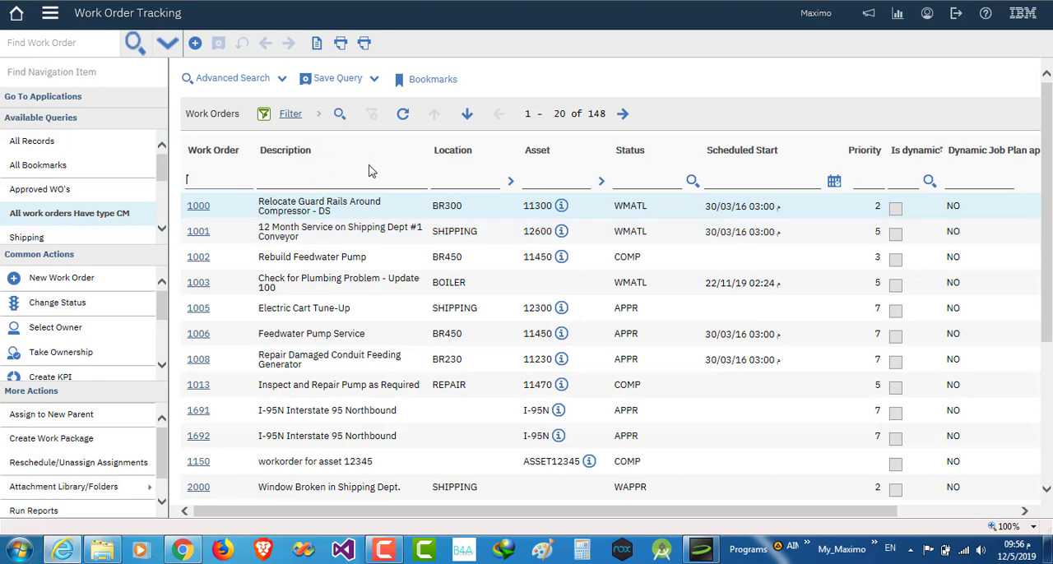
Change the work type in the My Favorit CM query's clause to worktype = 'PM', save it, and rerun the query
left_click(374, 80)
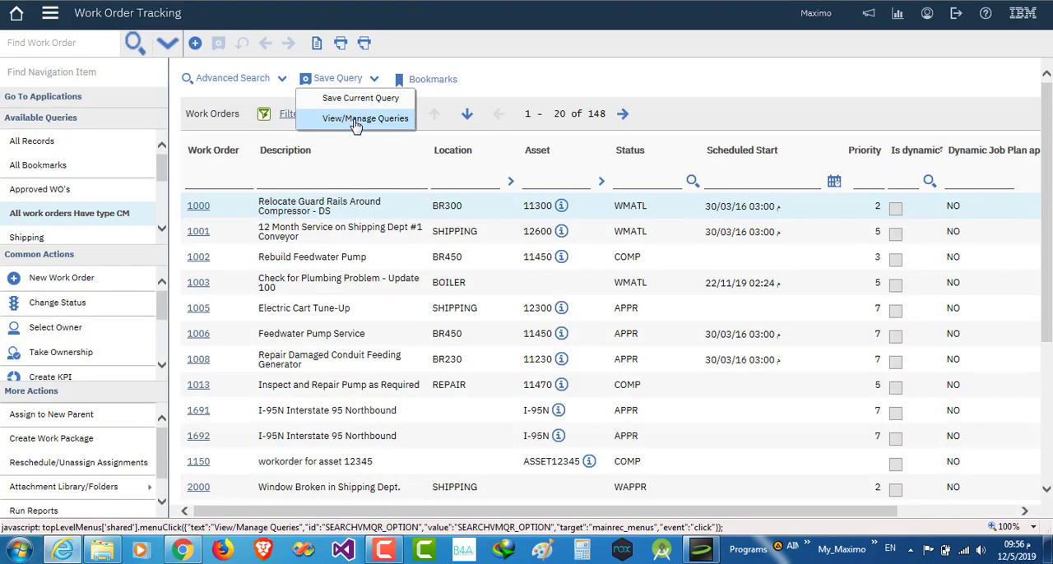
left_click(356, 121)
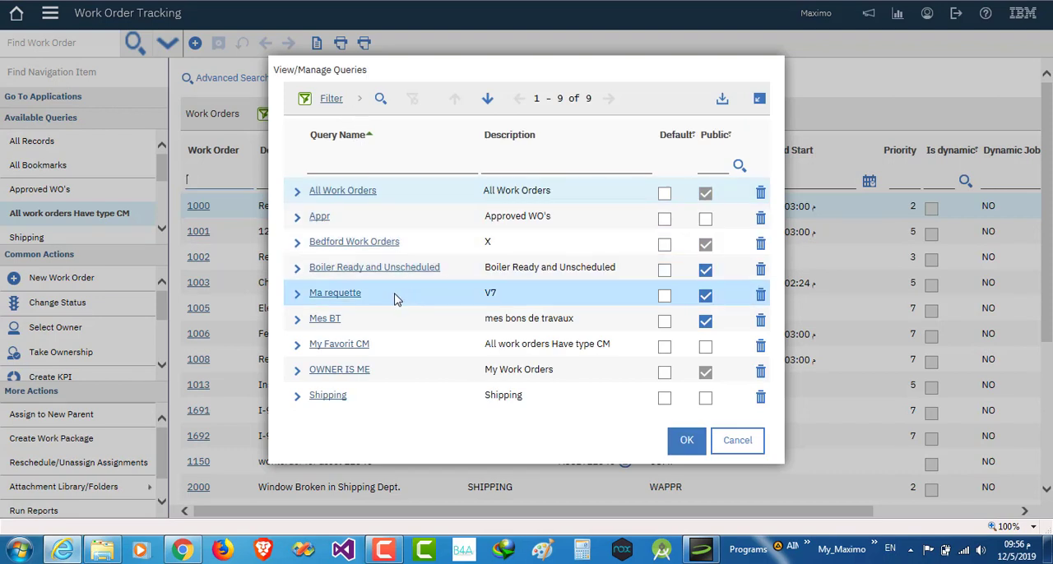
left_click(298, 349)
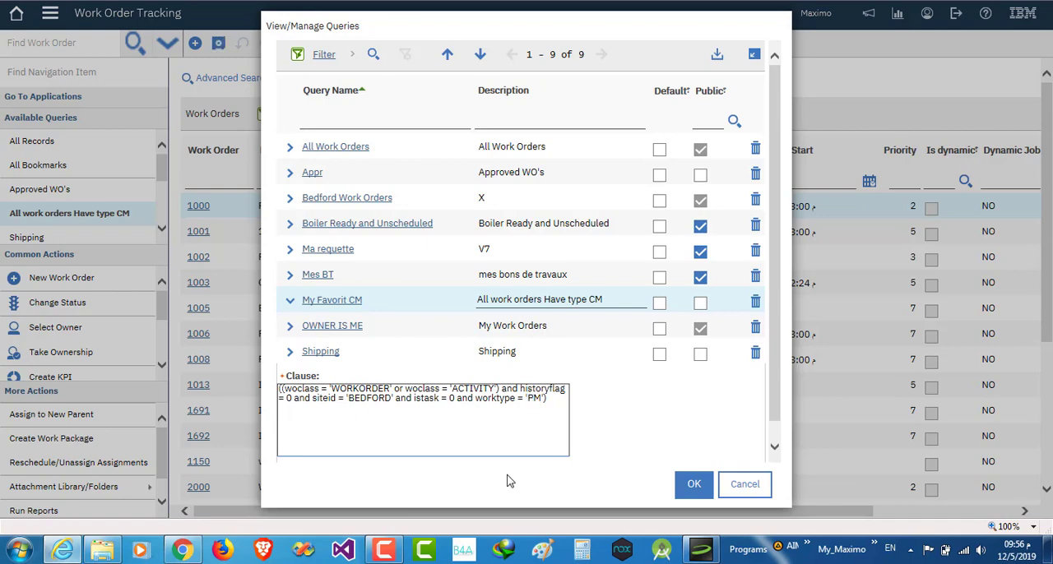
left_click(694, 485)
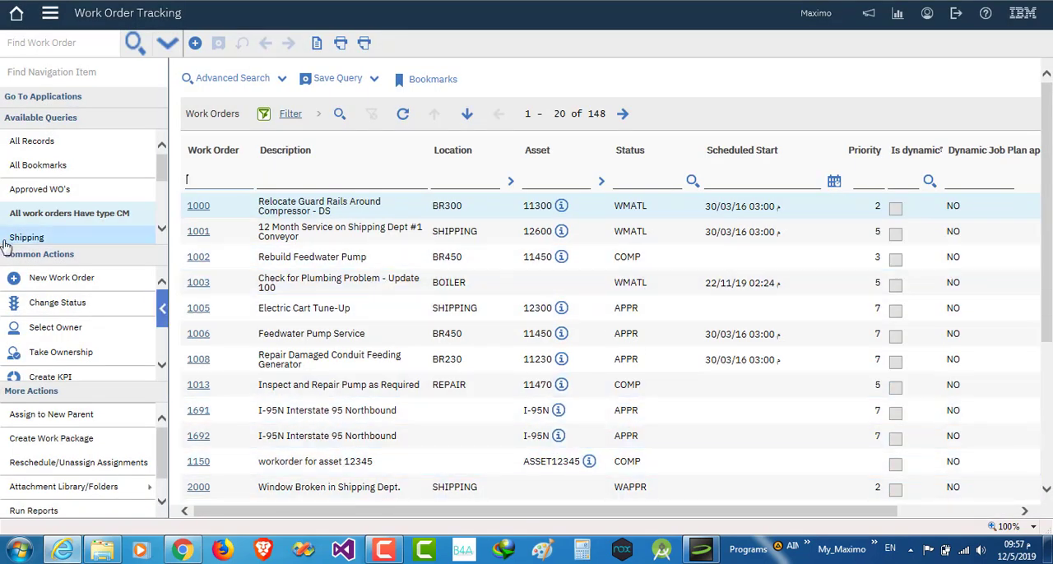
left_click(62, 213)
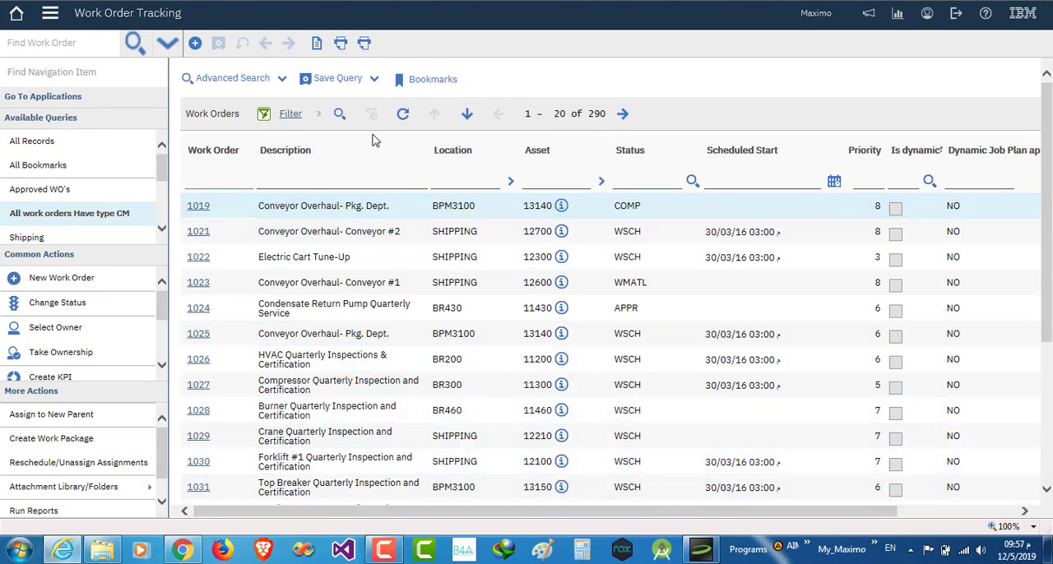
Open the saved queries for management and try the Public and Default options on My Favorit CM, leaving both off
left_click(374, 80)
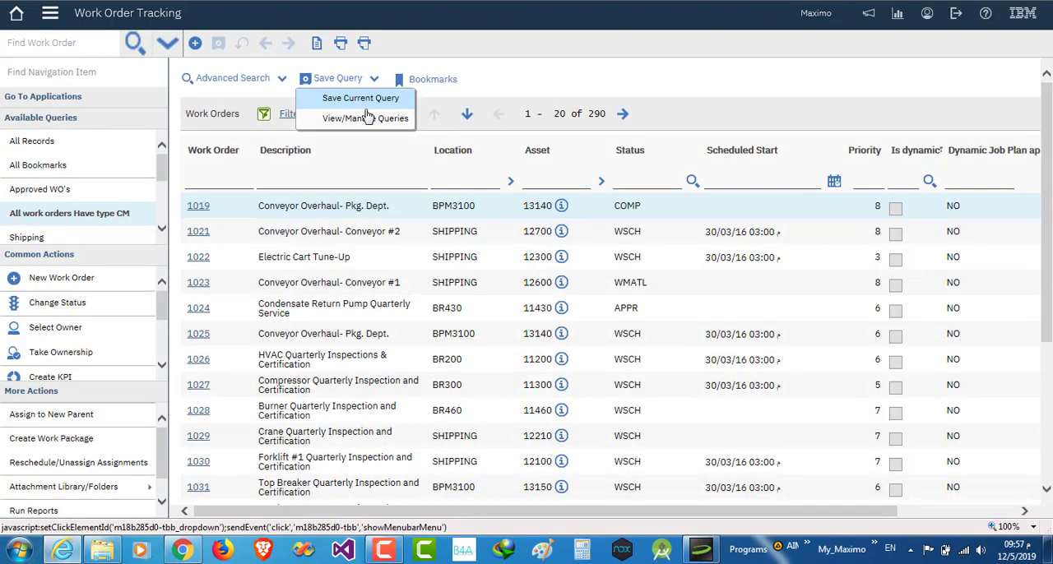
left_click(364, 119)
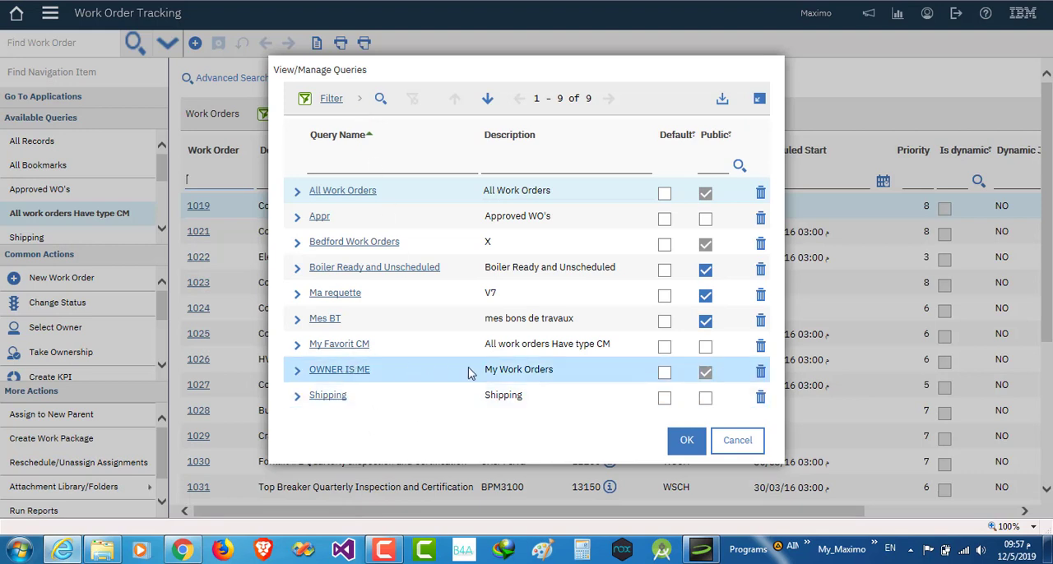
left_click(706, 351)
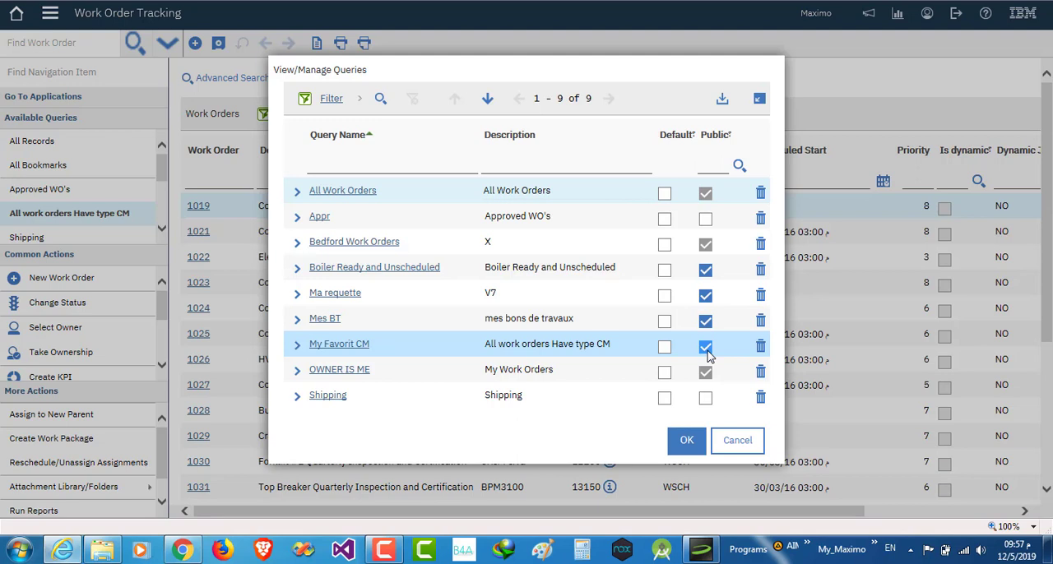
left_click(665, 349)
left_click(666, 352)
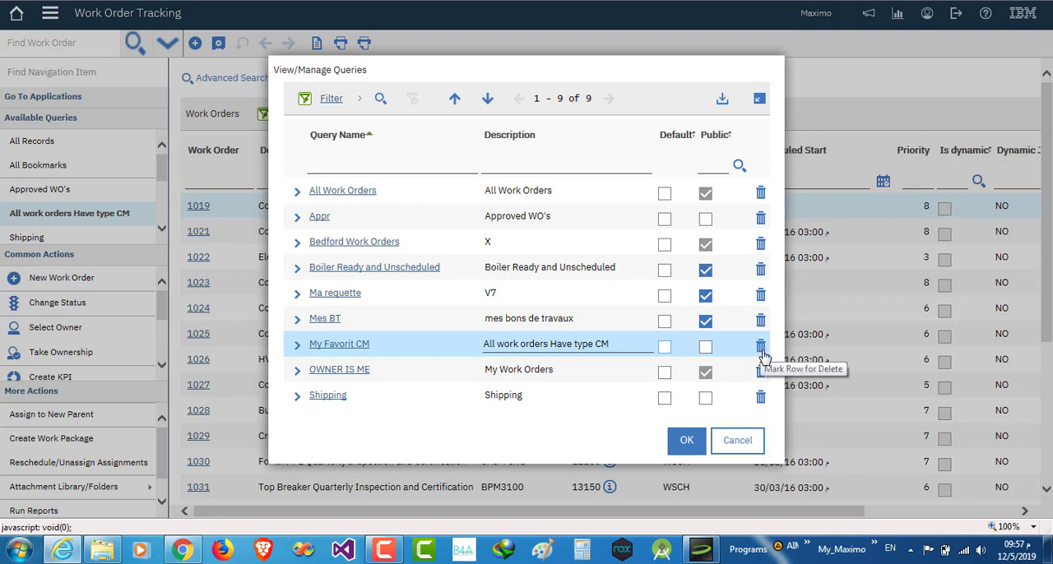
Mark the My Favorit CM query for deletion, restore it, and mark it for deletion again
left_click(761, 352)
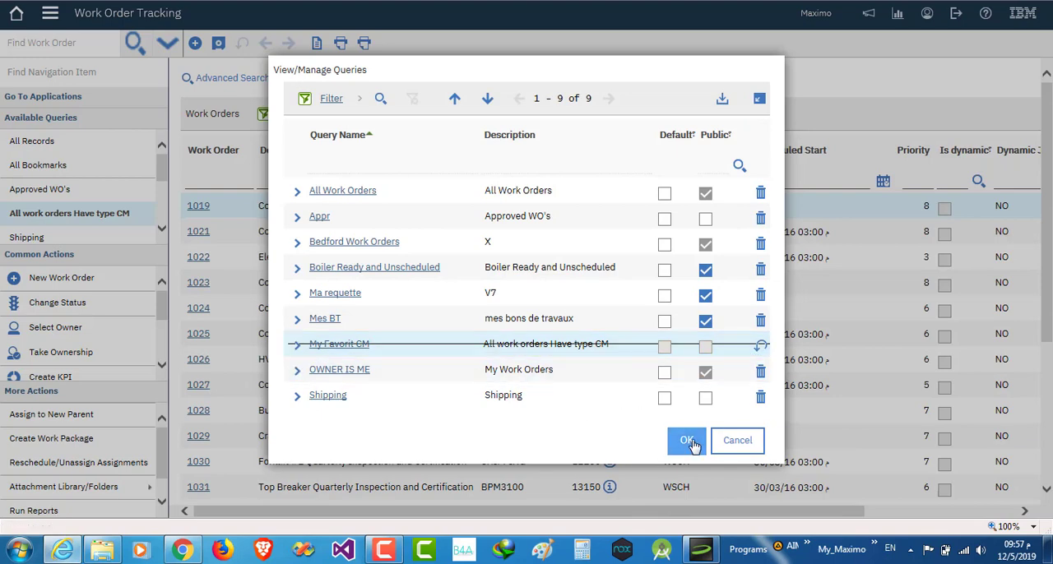
left_click(761, 351)
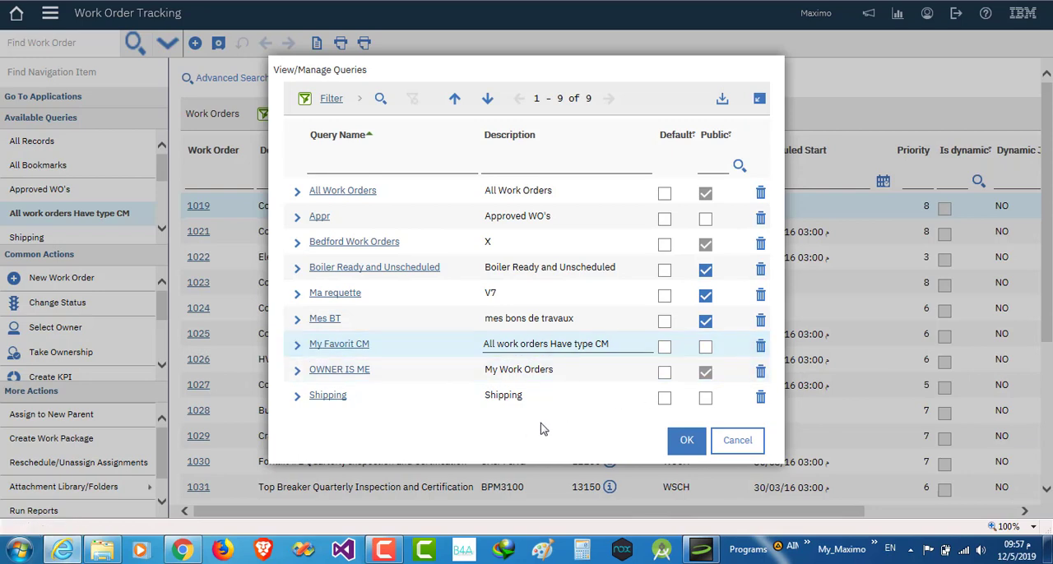
left_click(757, 347)
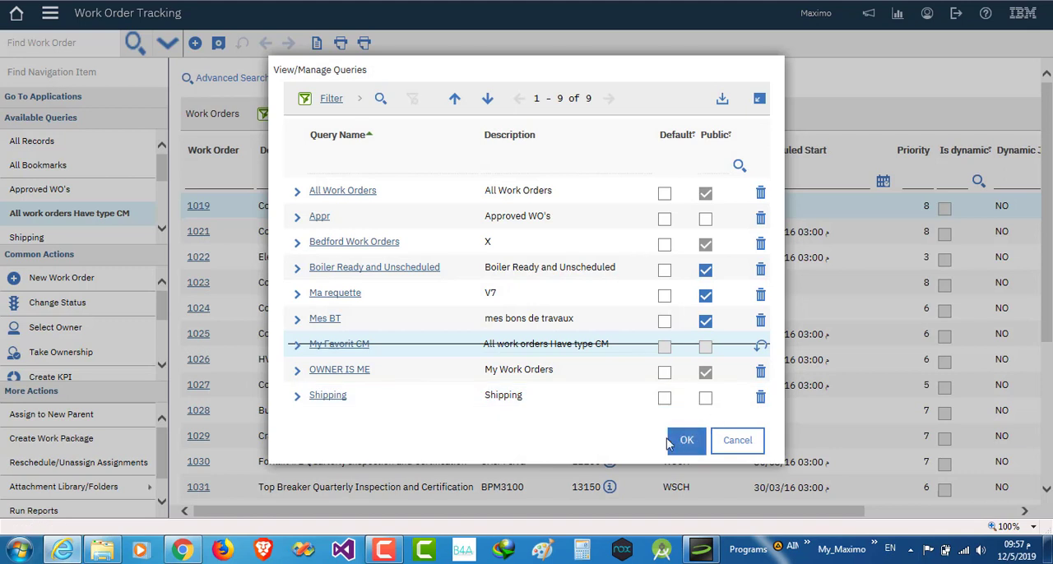
Restore the My Favorit CM query marked for deletion and leave the query management dialog without saving changes
left_click(758, 346)
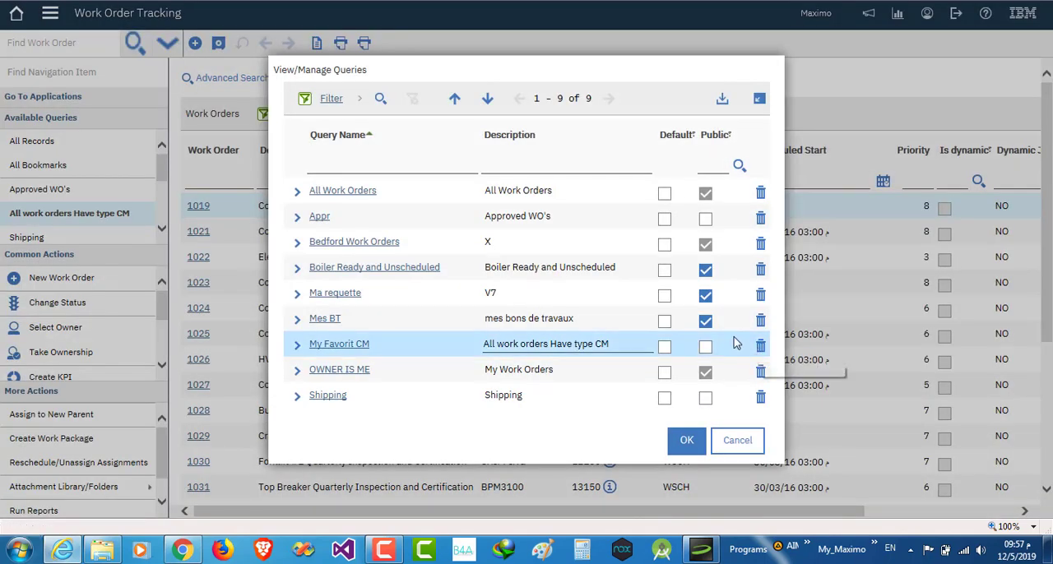
left_click(734, 442)
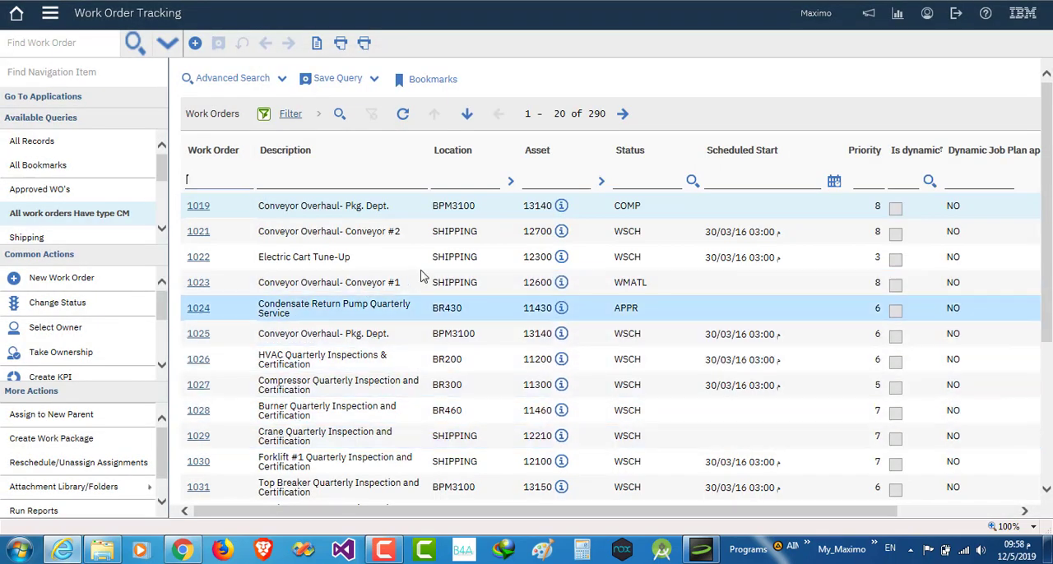
Review the advanced search fields for work orders, including the Dates and Address Information sections, and close them without searching
left_click(236, 80)
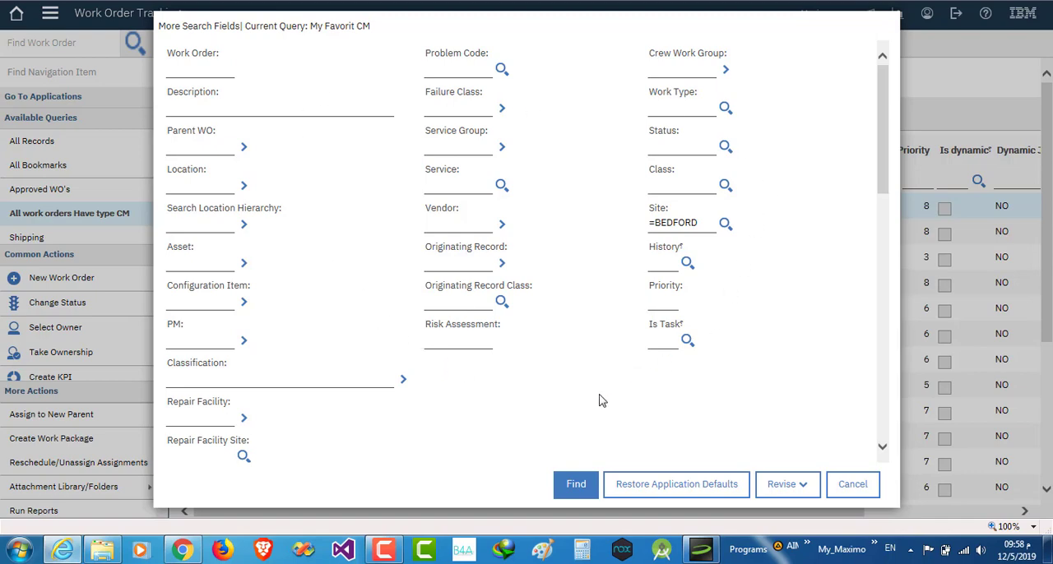
scroll(599, 400, "down", 9)
scroll(598, 400, "down", 1)
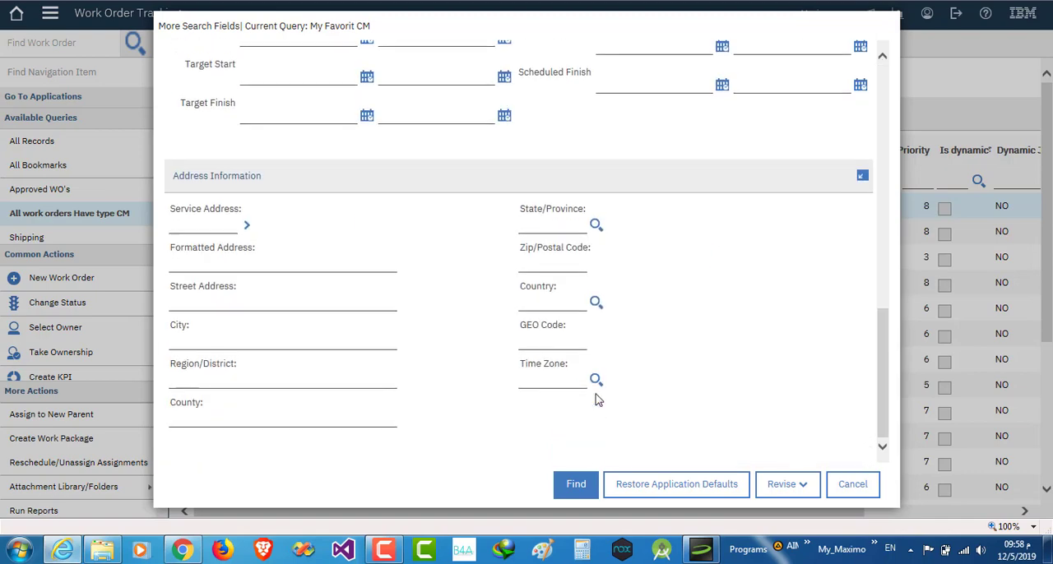
scroll(650, 403, "up", 10)
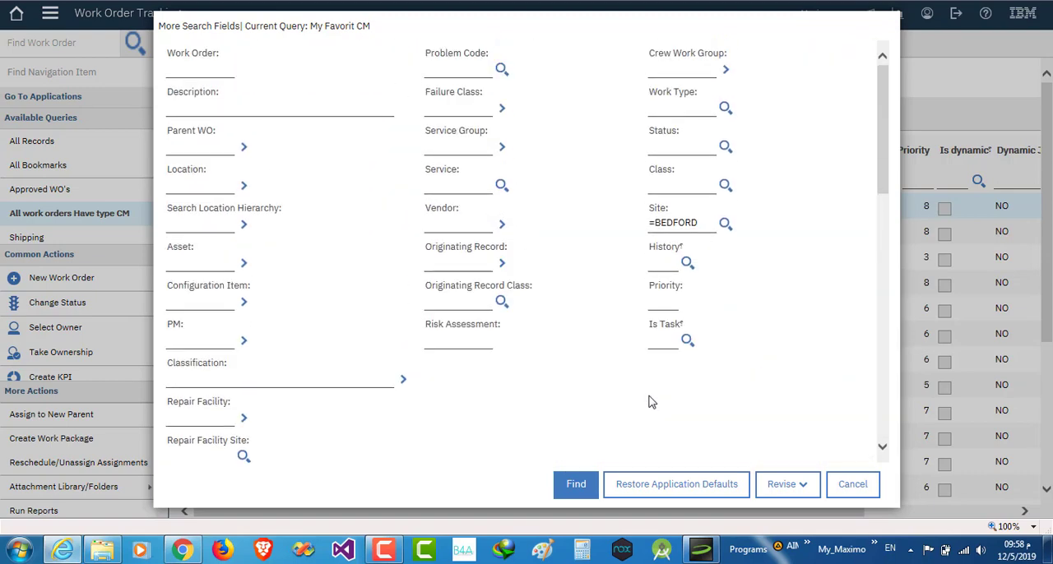
scroll(650, 401, "down", 6)
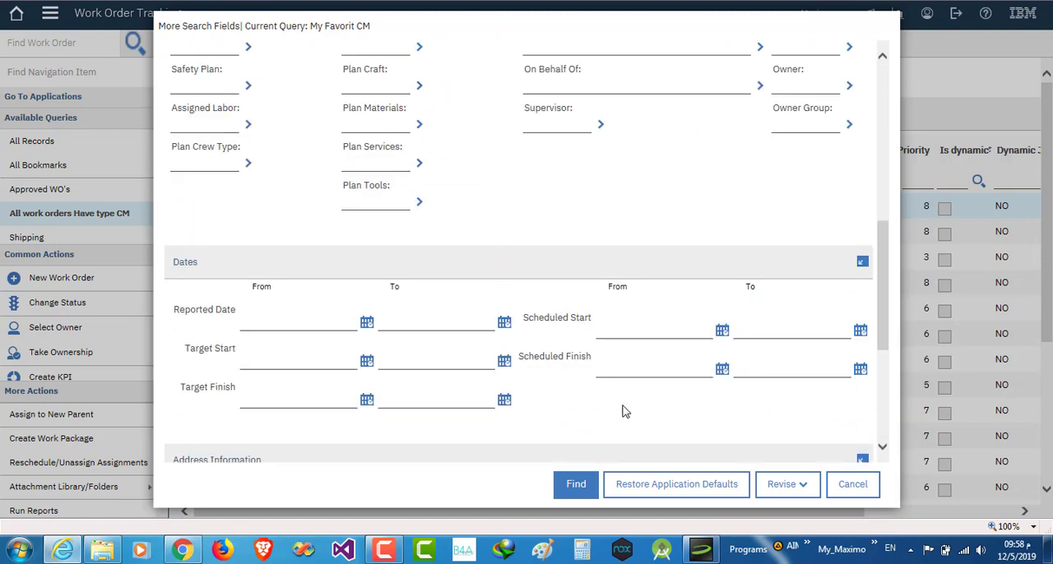
scroll(623, 411, "down", 6)
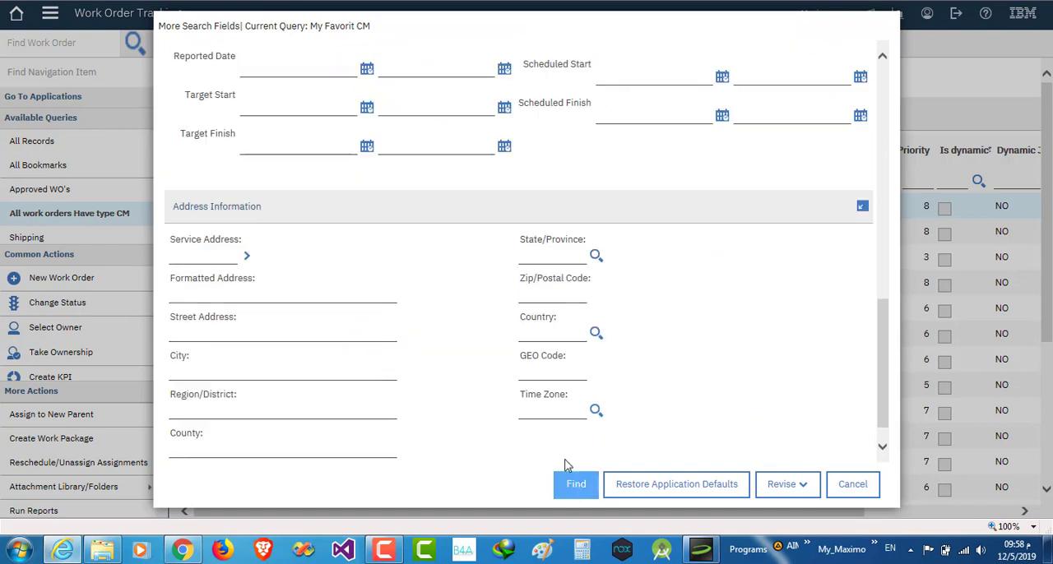
left_click(852, 486)
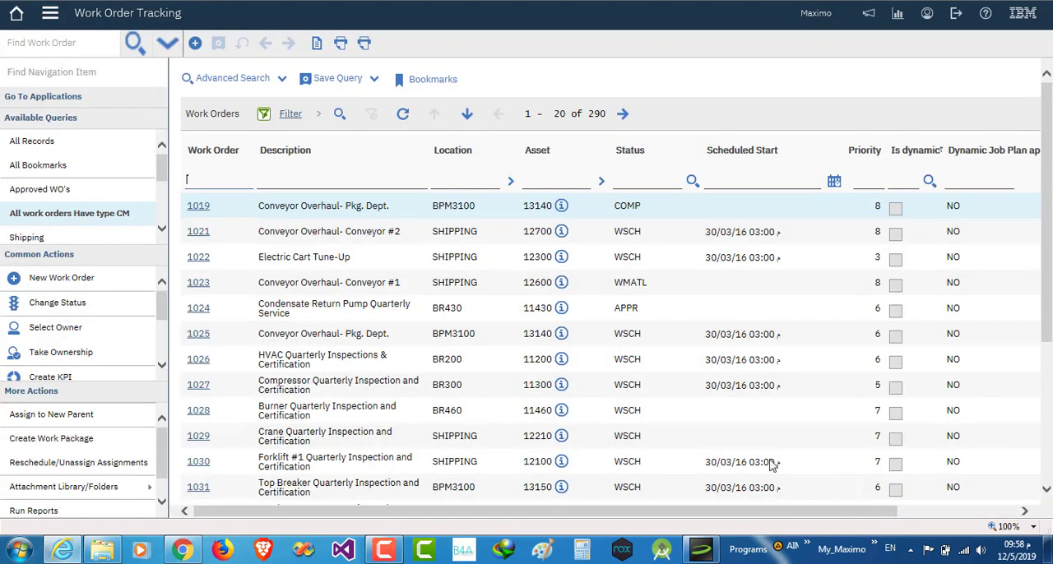